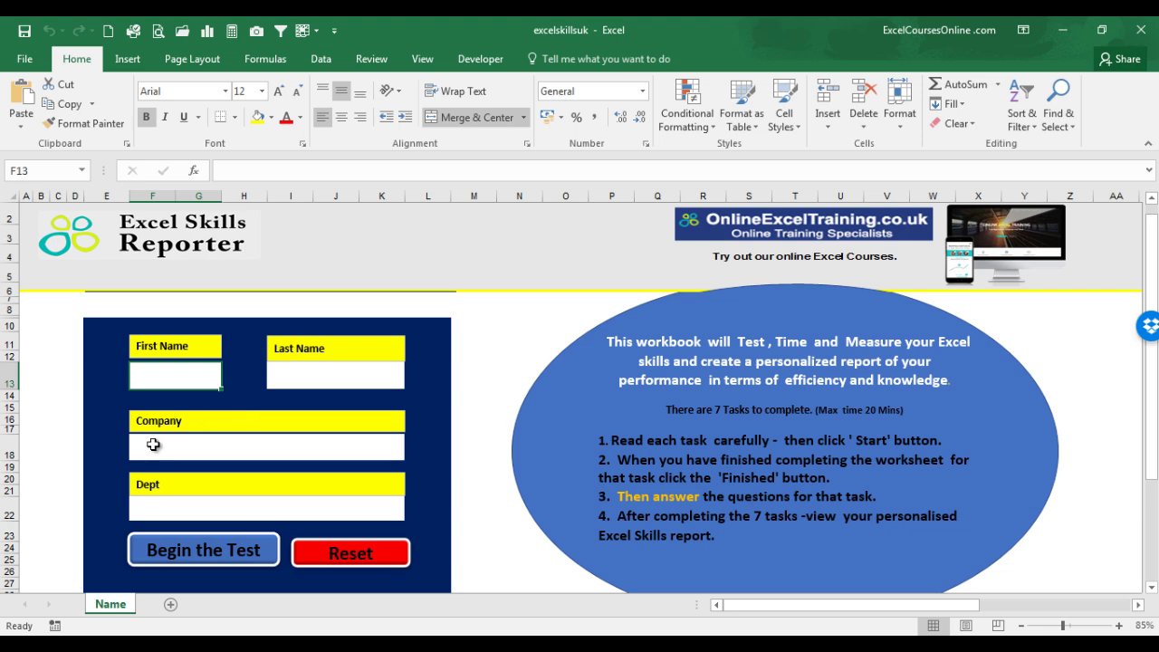
Enter the student's first name in F13 and last name in I13, then begin the test.
double_click(169, 384)
text(joe)
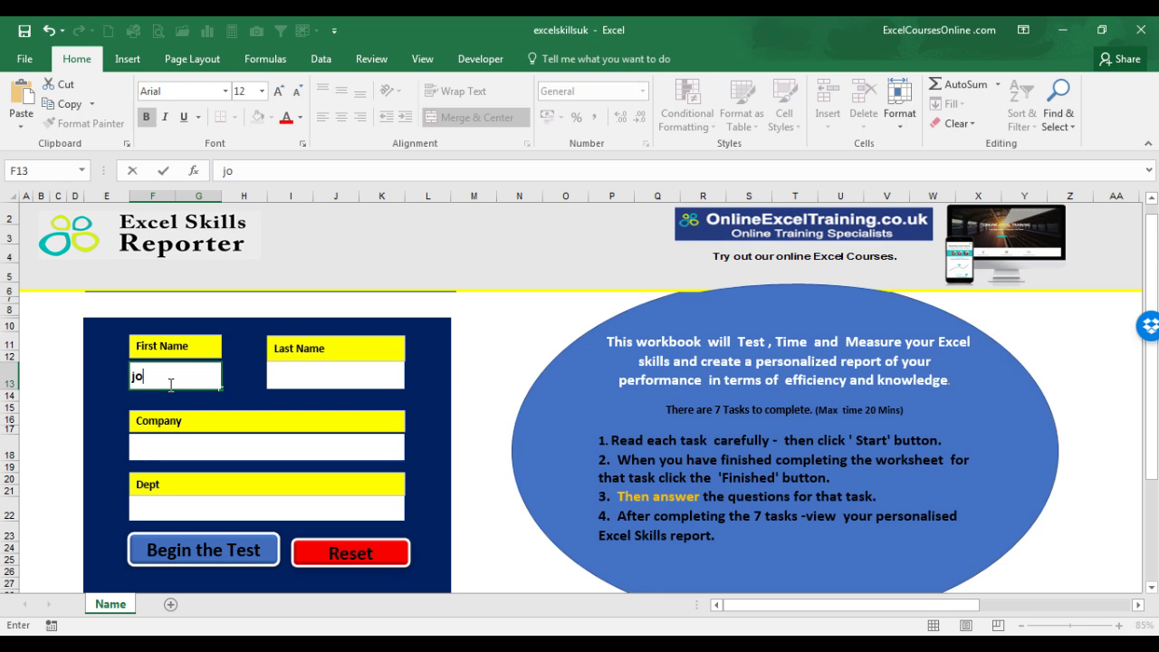
click(300, 370)
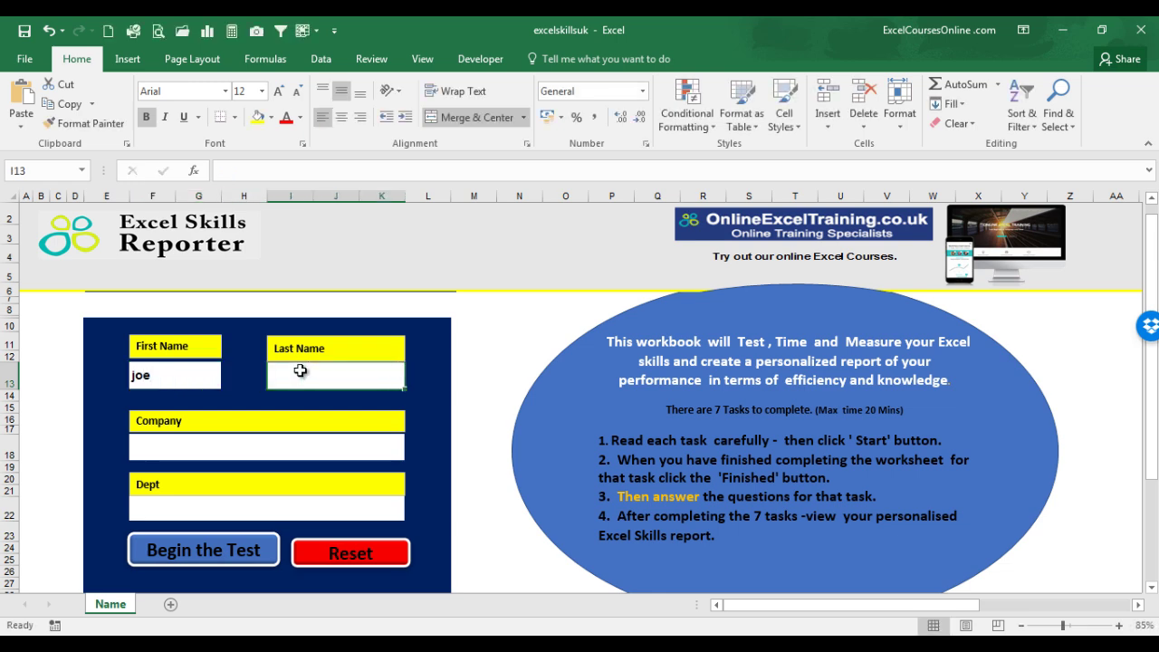
text(Soap)
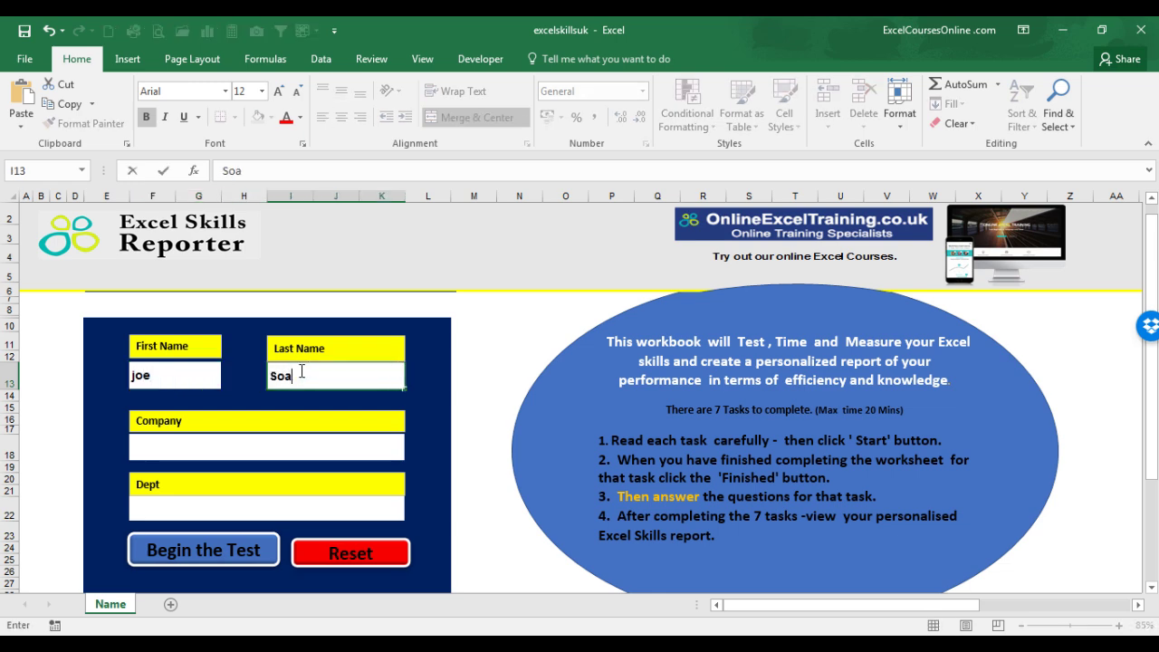
click(204, 552)
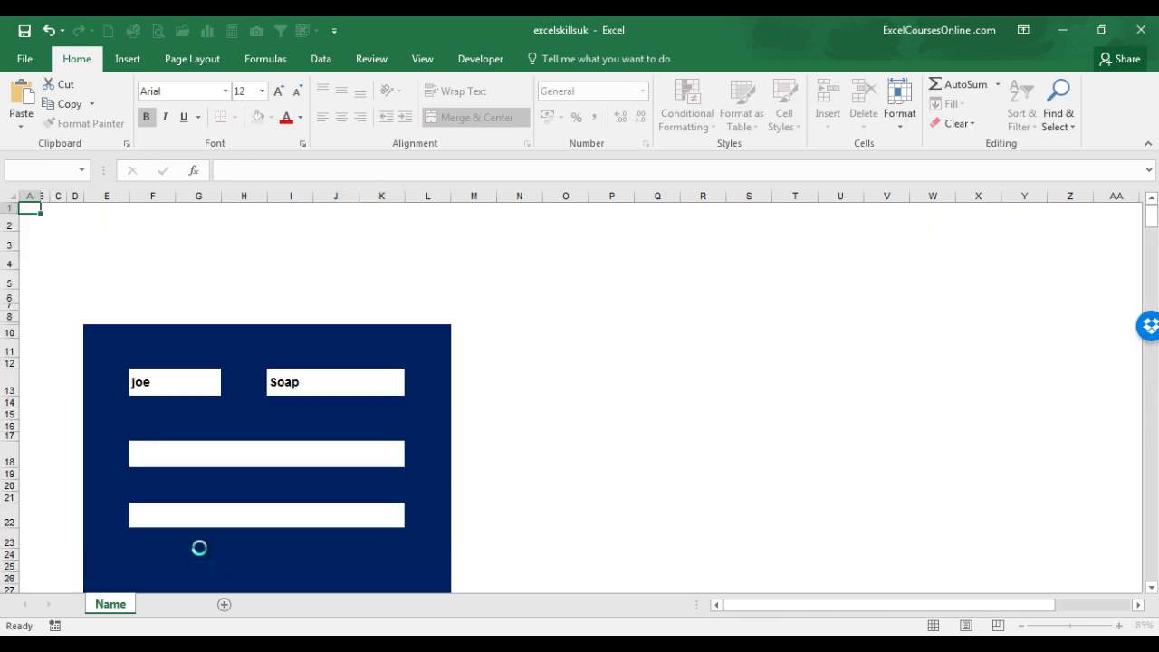
Start the Task 1 timer and scroll down to the city-by-weekday sales table.
click(1152, 586)
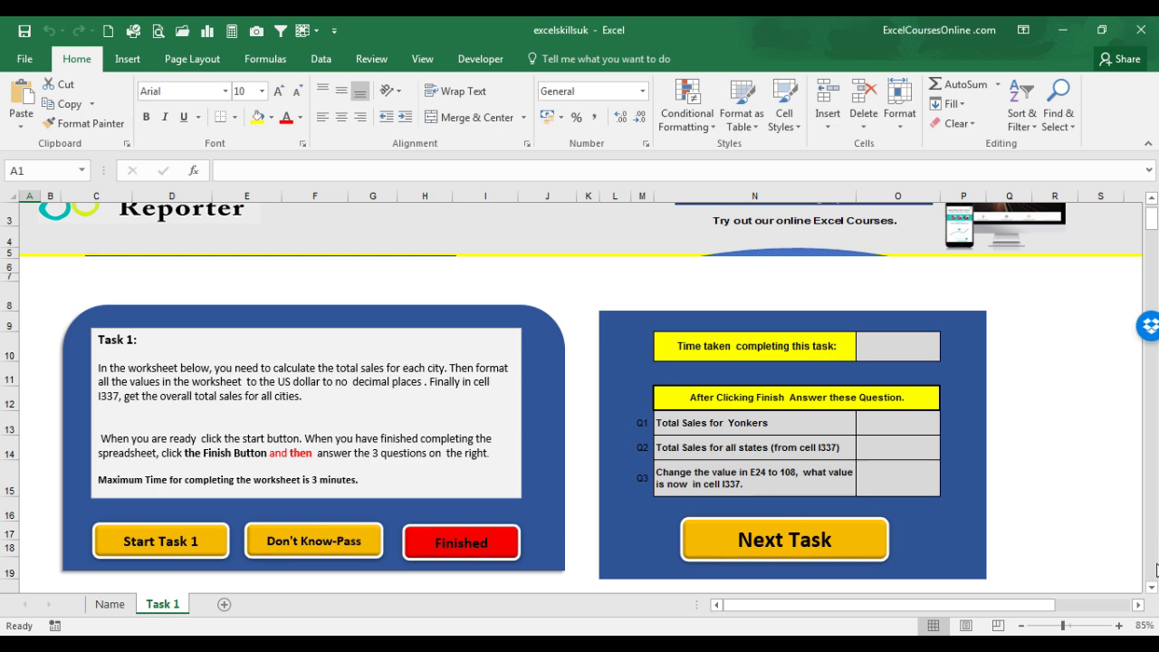
scroll(1156, 568, down, 6)
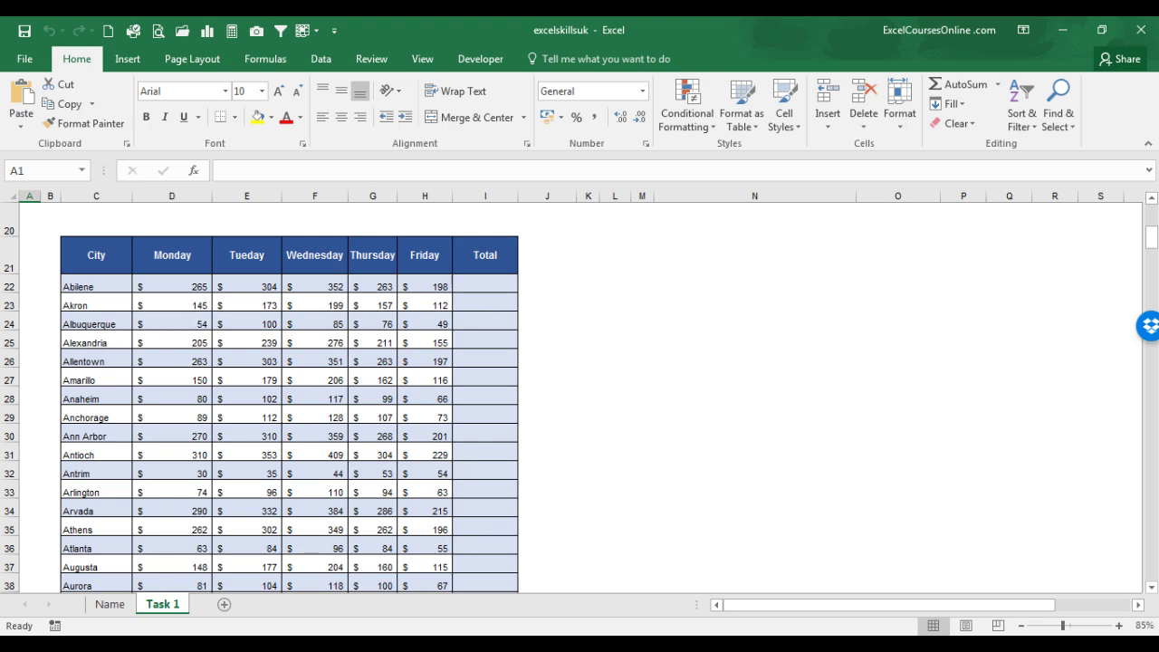
drag(1152, 237, 1152, 218)
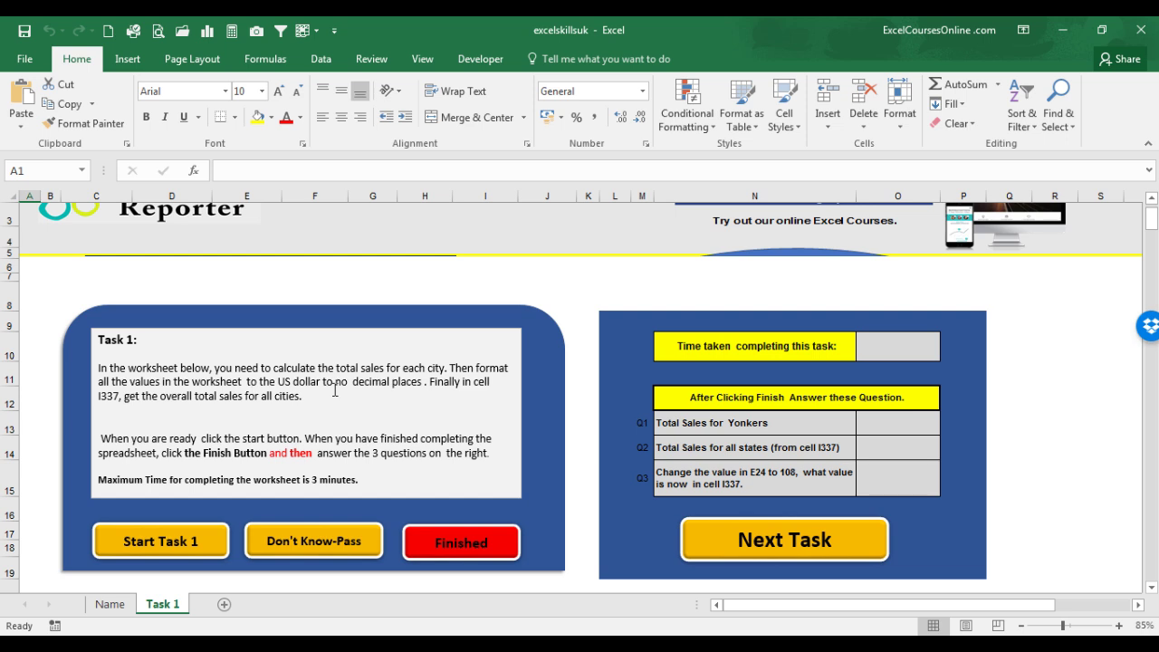
click(161, 541)
drag(240, 480, 362, 485)
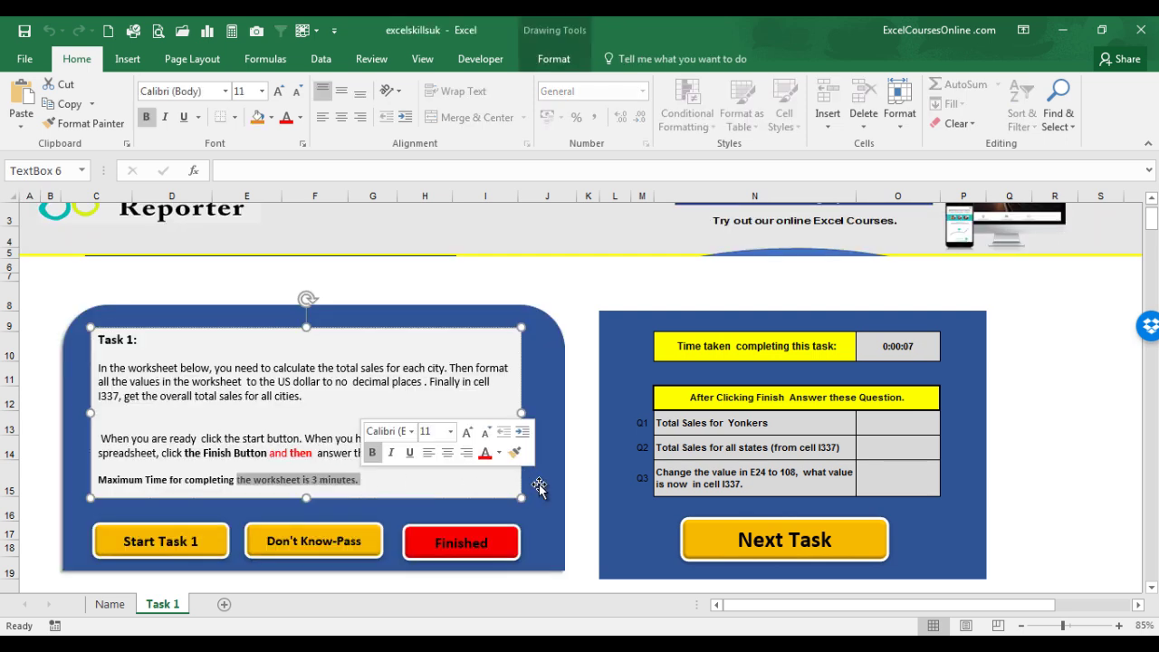
click(539, 487)
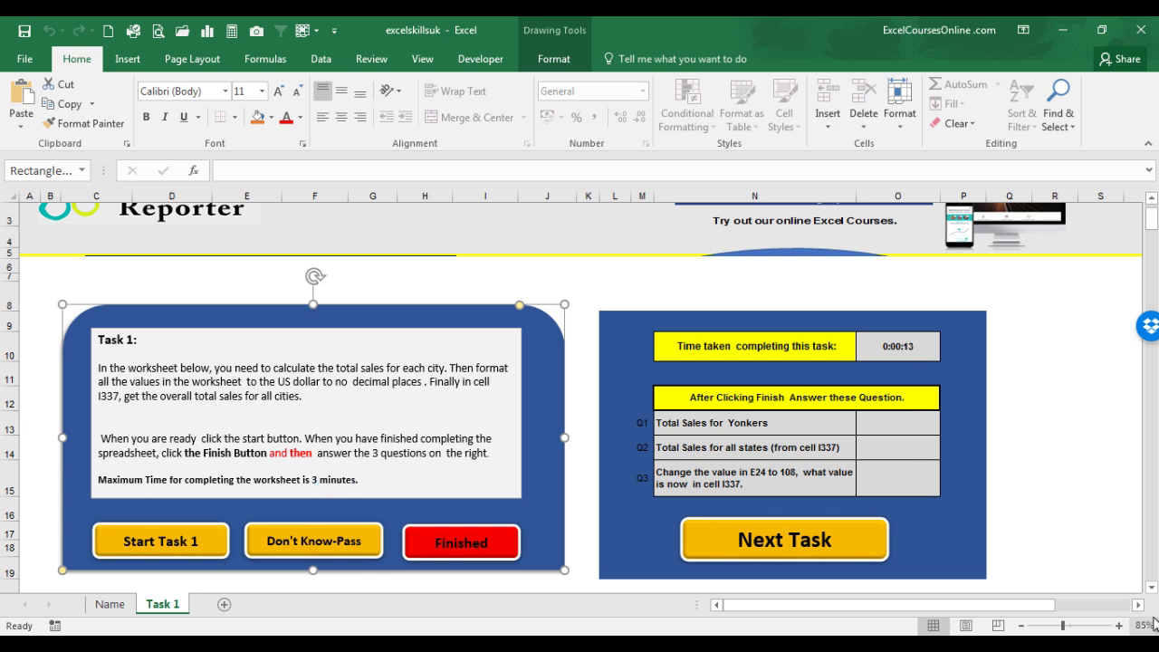
scroll(988, 531, down, 5)
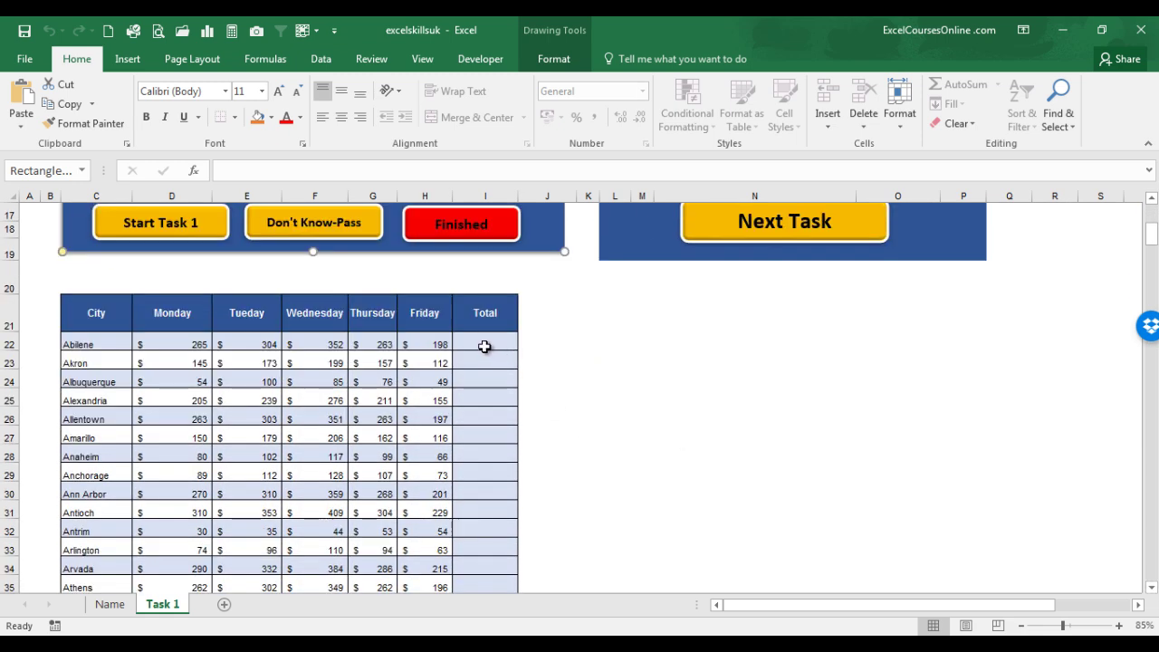
Sum Abilene's Monday–Friday sales in I22 and fill the formula down the Total column.
click(484, 344)
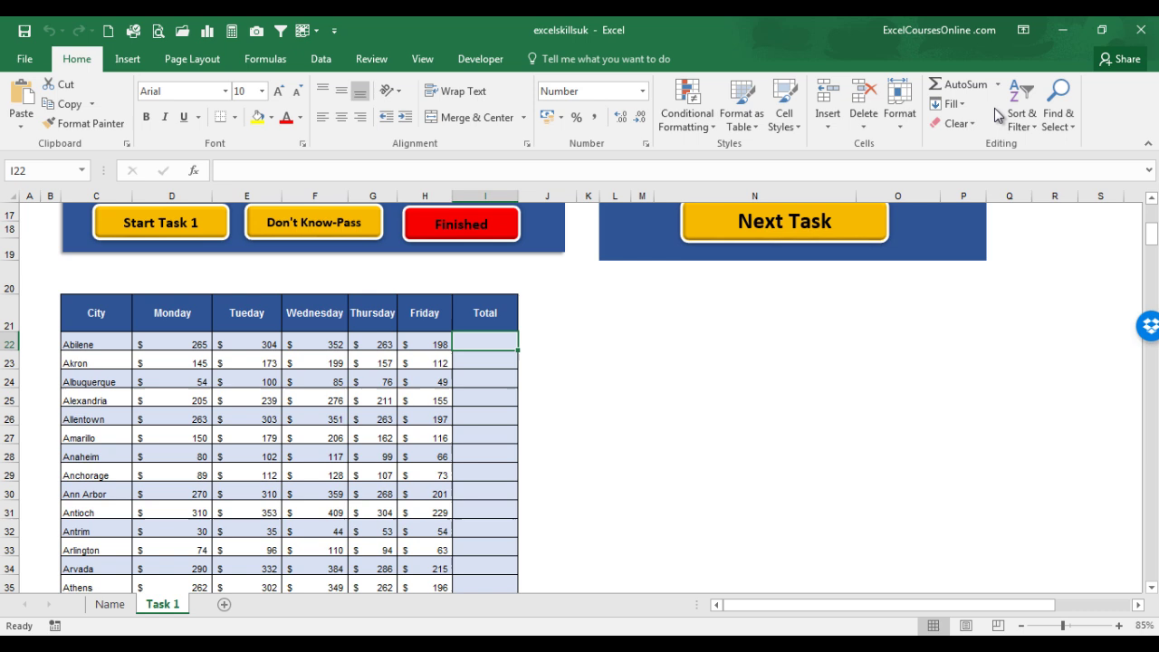
click(968, 84)
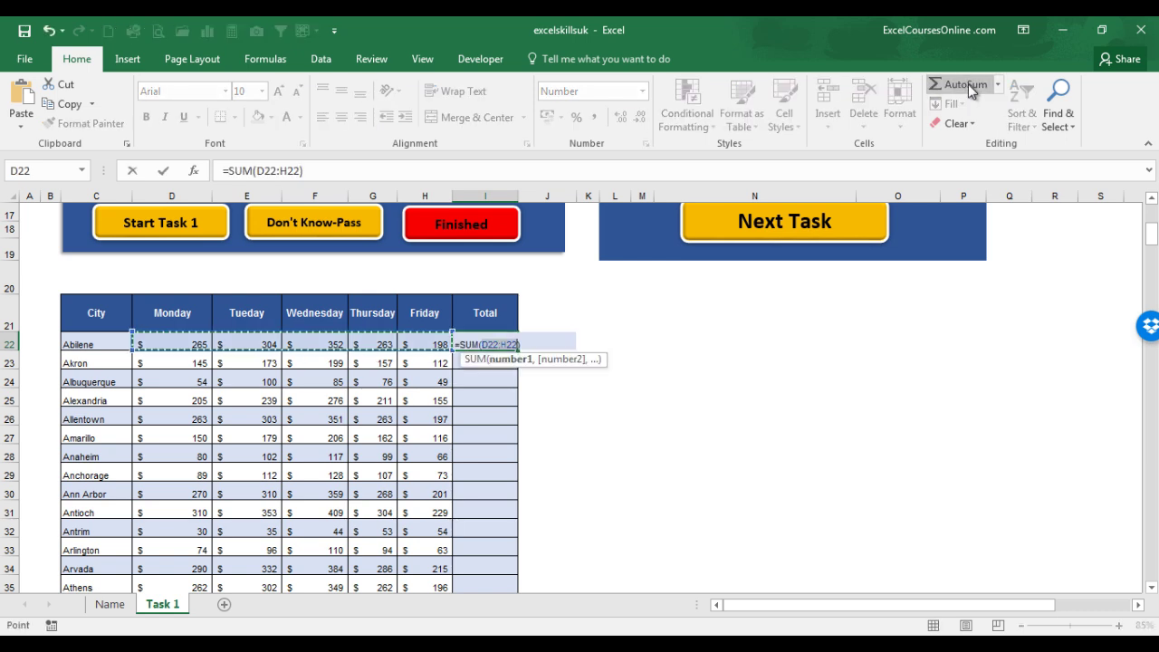
key(Return)
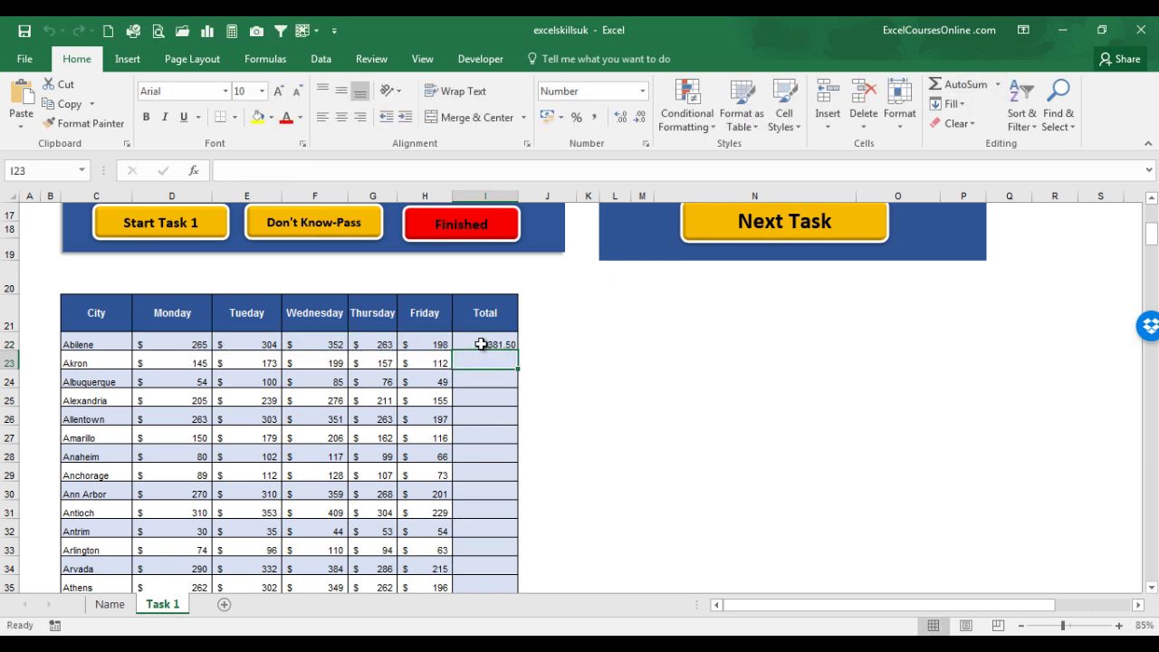
click(484, 343)
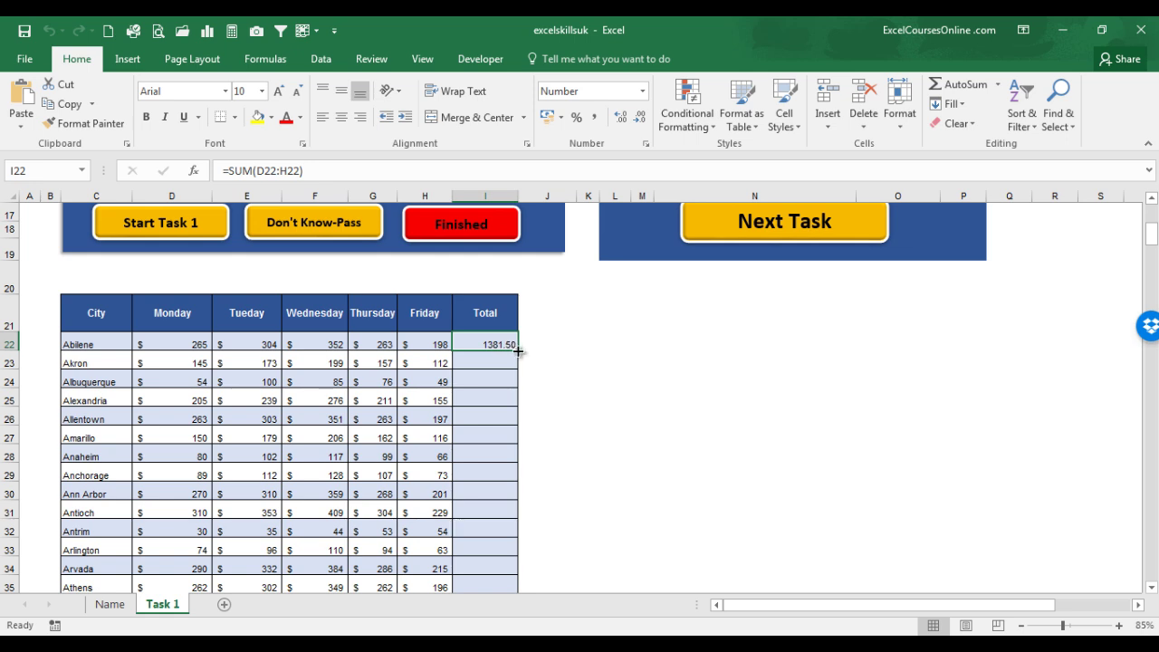
double_click(518, 350)
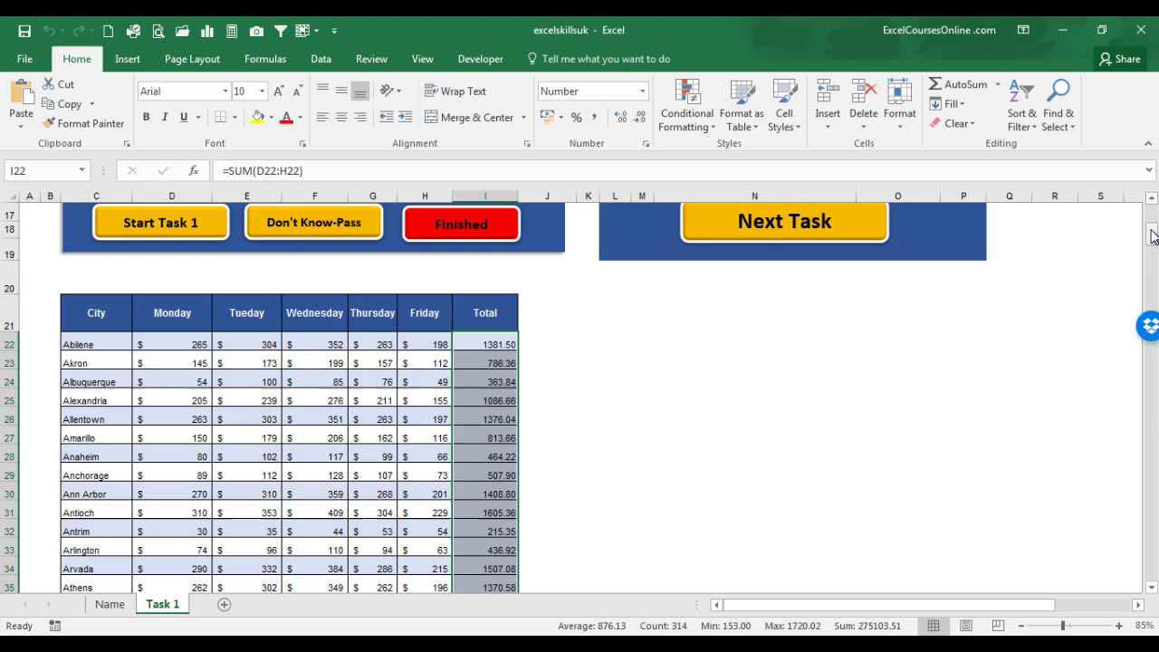
Mark Task 1 as finished, stopping its timer at 0:00:31.
drag(1152, 235, 1151, 212)
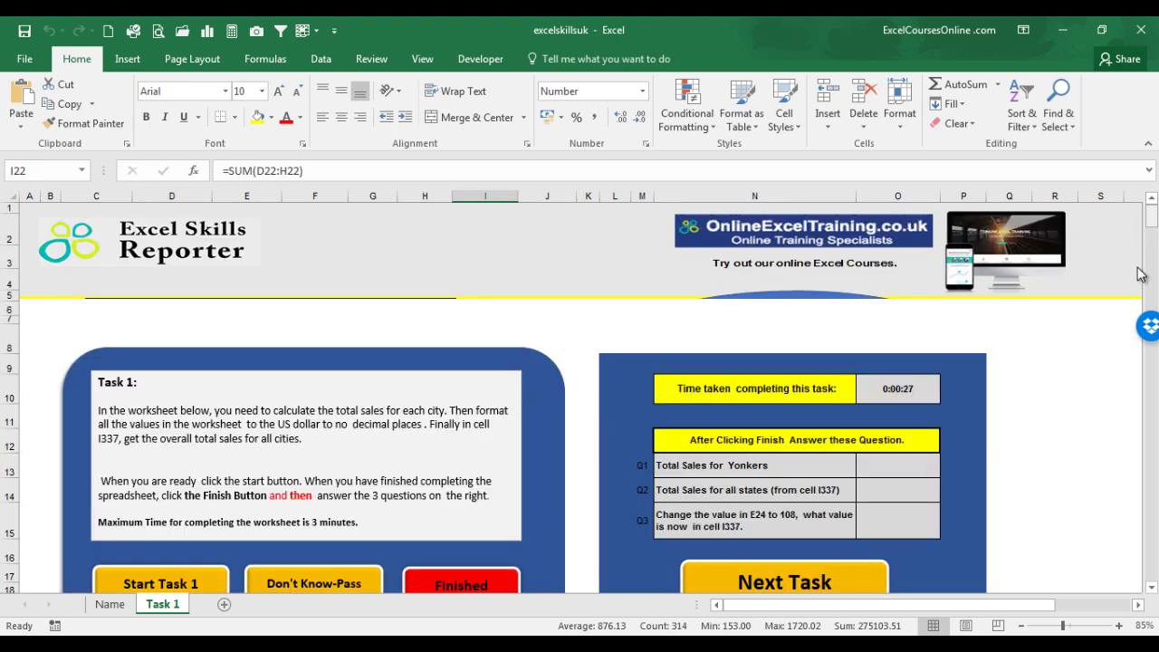
click(1152, 587)
click(1152, 588)
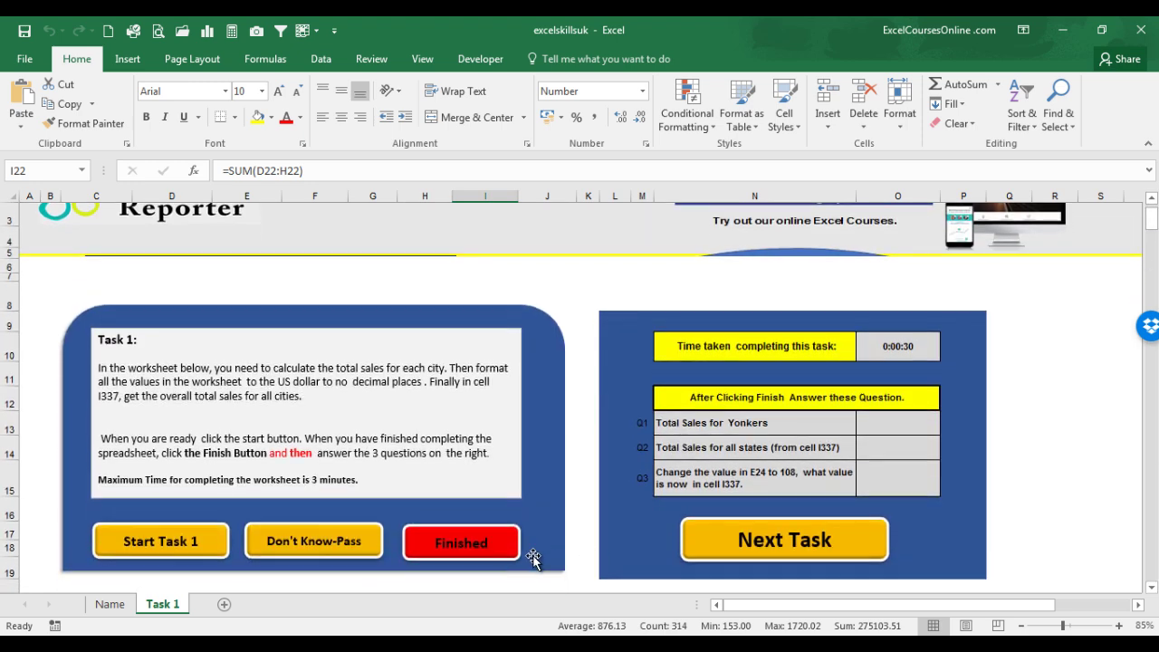
click(452, 543)
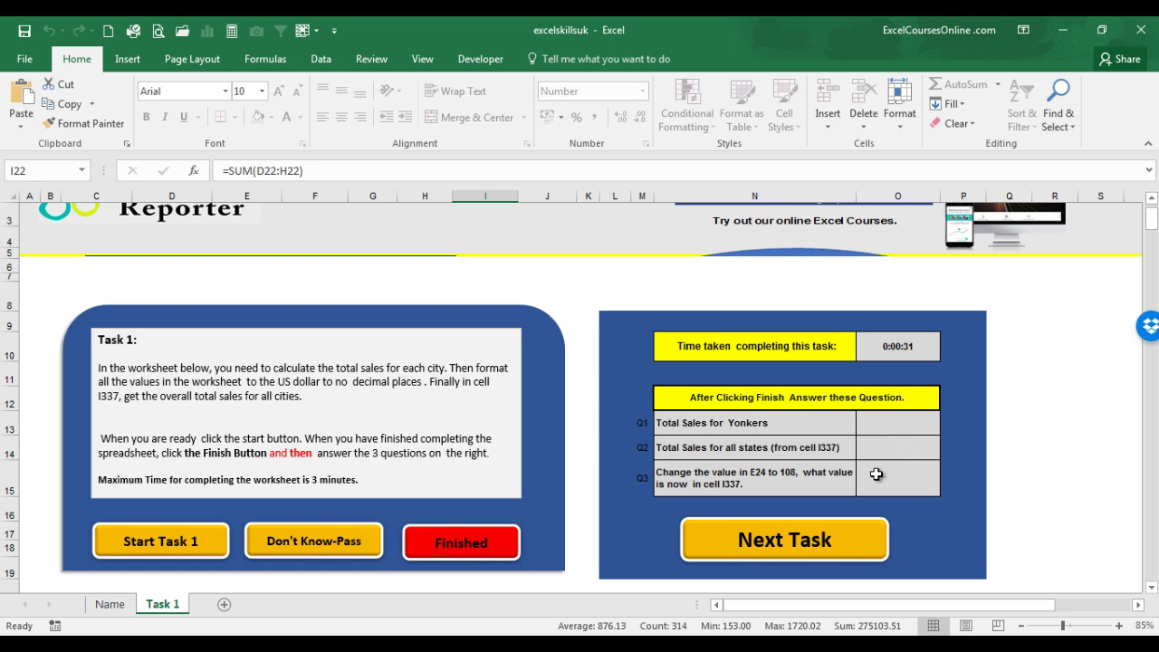
click(1151, 587)
click(1151, 587)
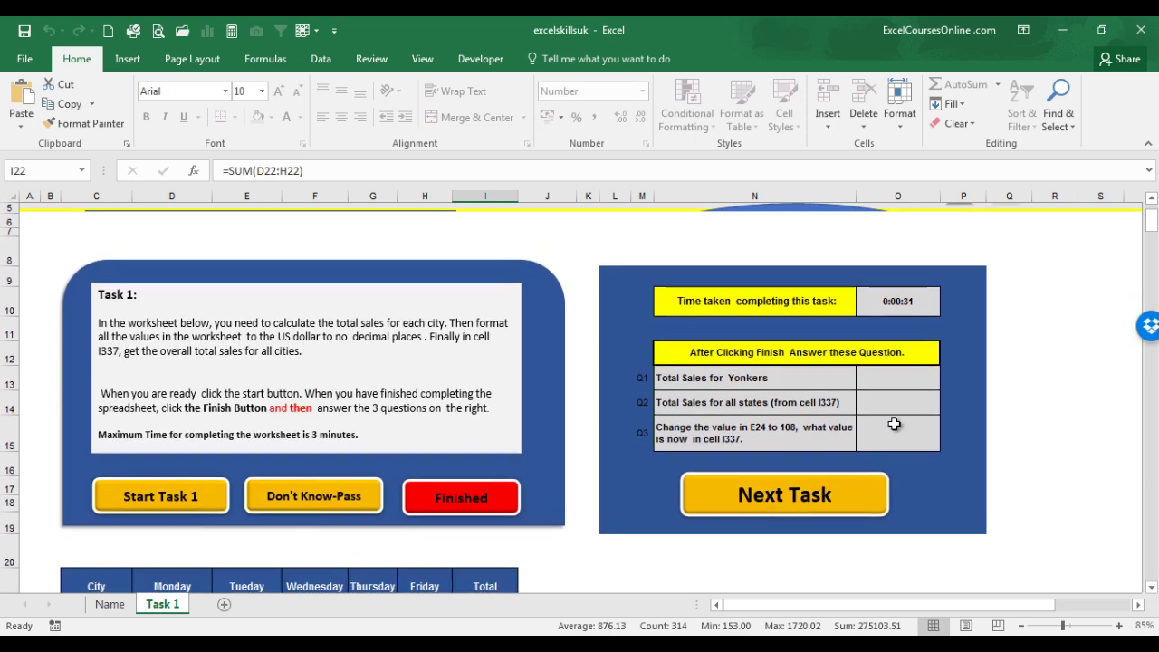
Move past Task 1, start and finish the Task 2 timer, and advance to Task 3.
click(775, 494)
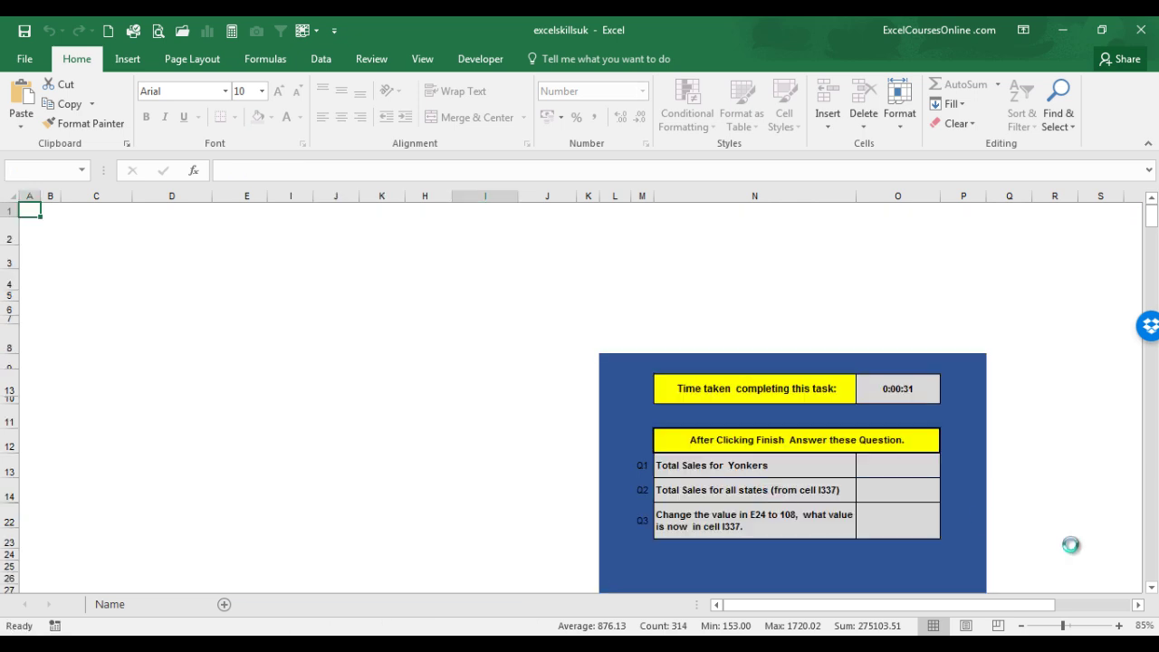
click(1152, 588)
click(1152, 588)
click(1152, 588)
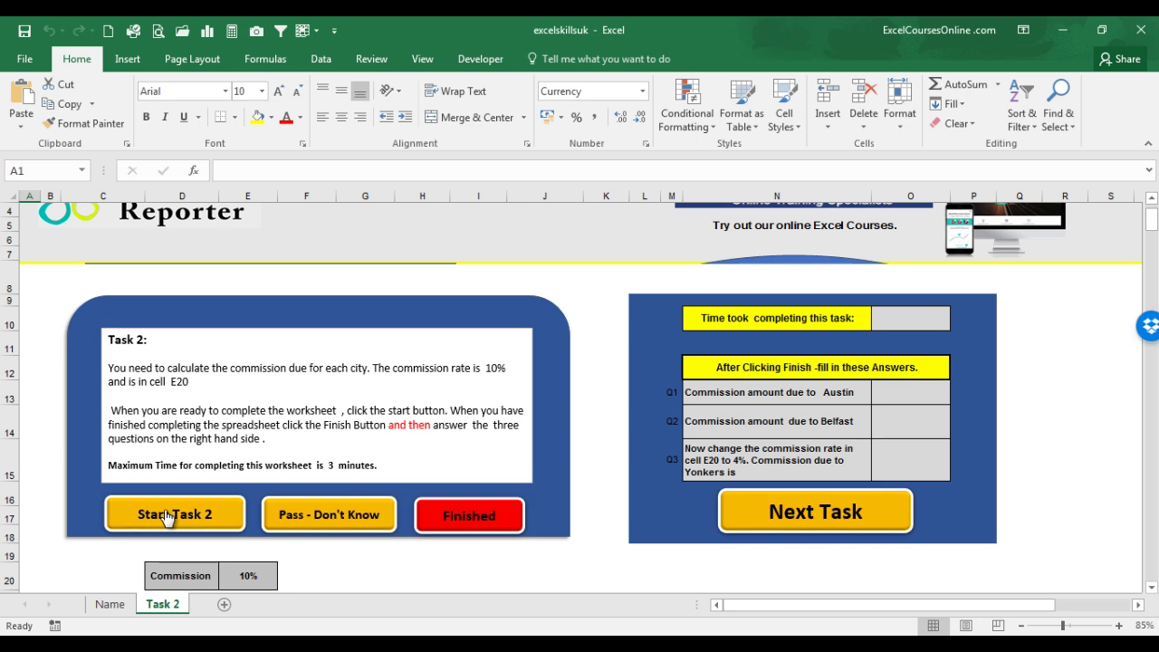
click(168, 515)
click(463, 515)
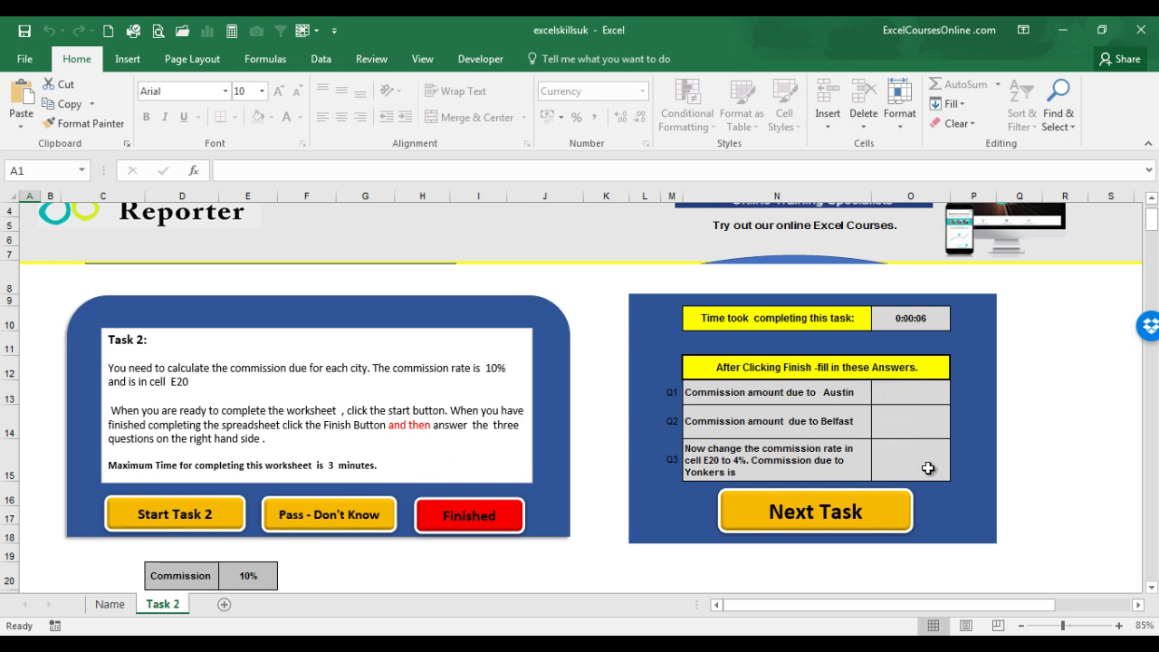
click(815, 514)
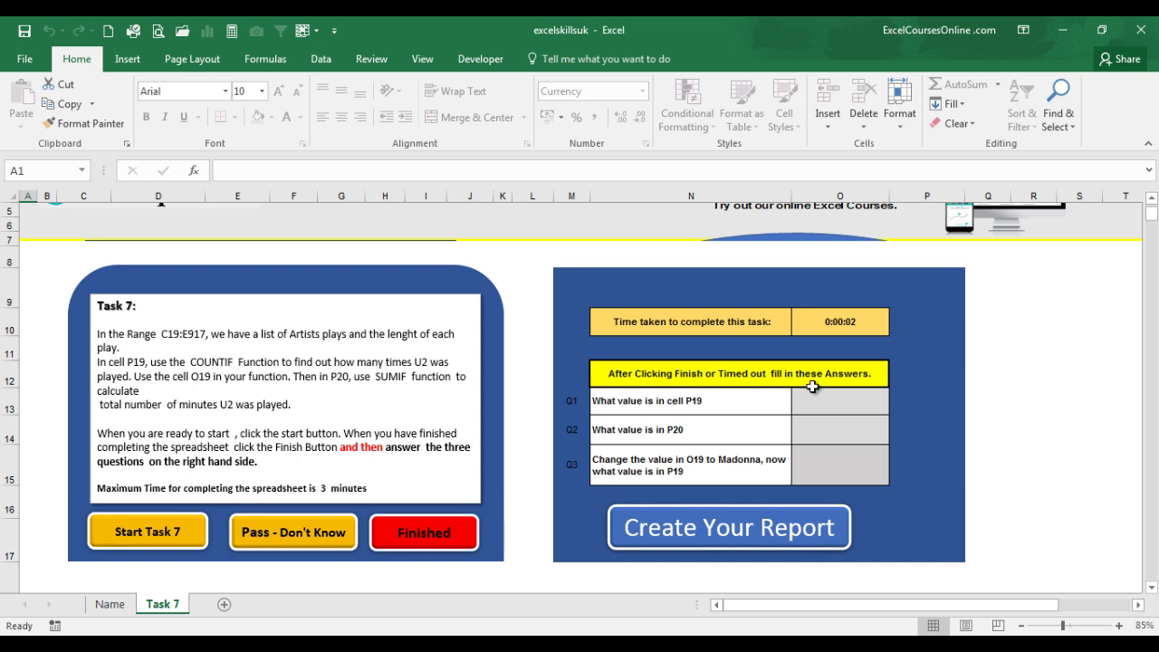
Generate the Student Report sheet with the name, date and Task 1 efficiency mark of 100.
click(714, 523)
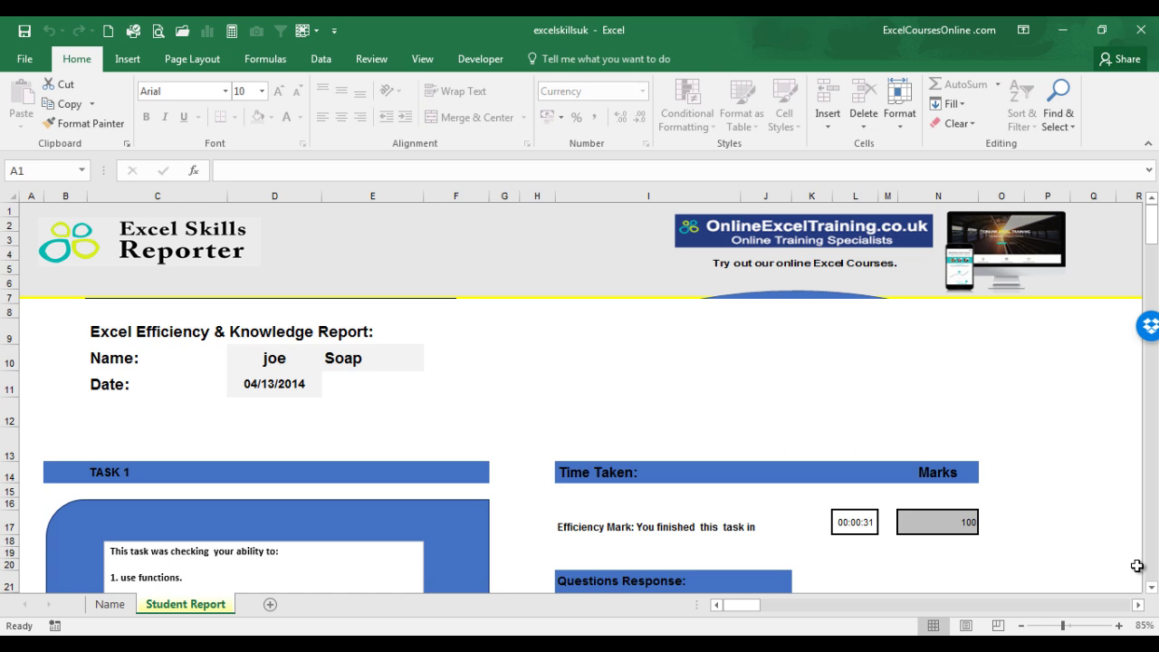
Scroll the Student Report down to the Overall Result showing 100% efficiency and 43% knowledge.
click(1151, 589)
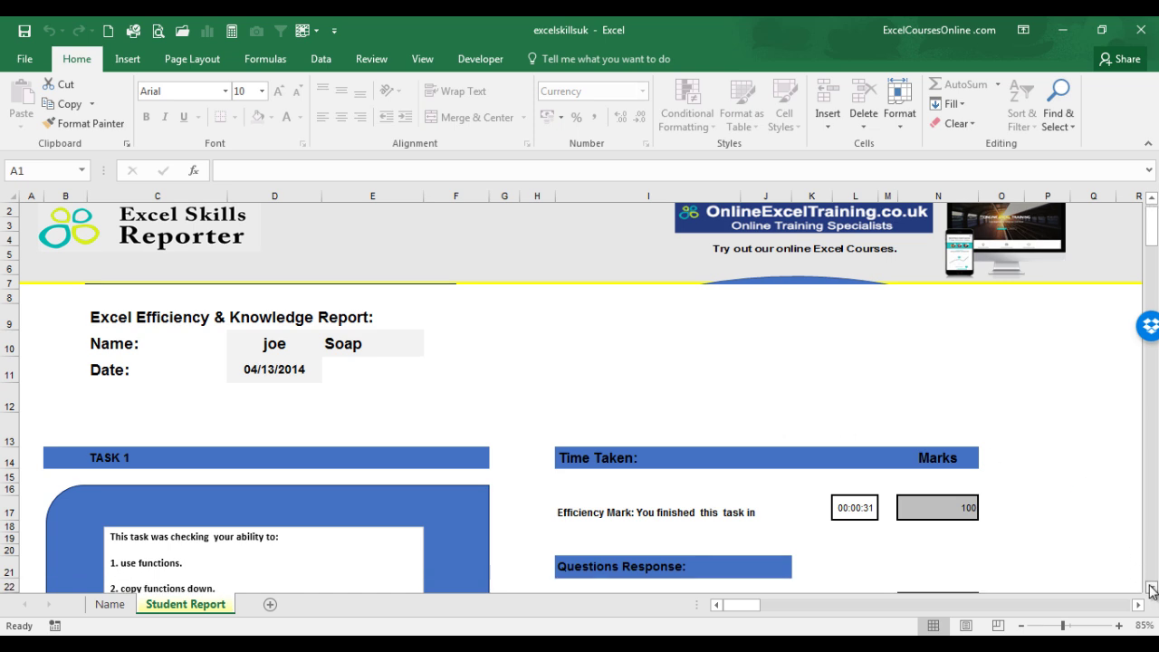
click(1151, 590)
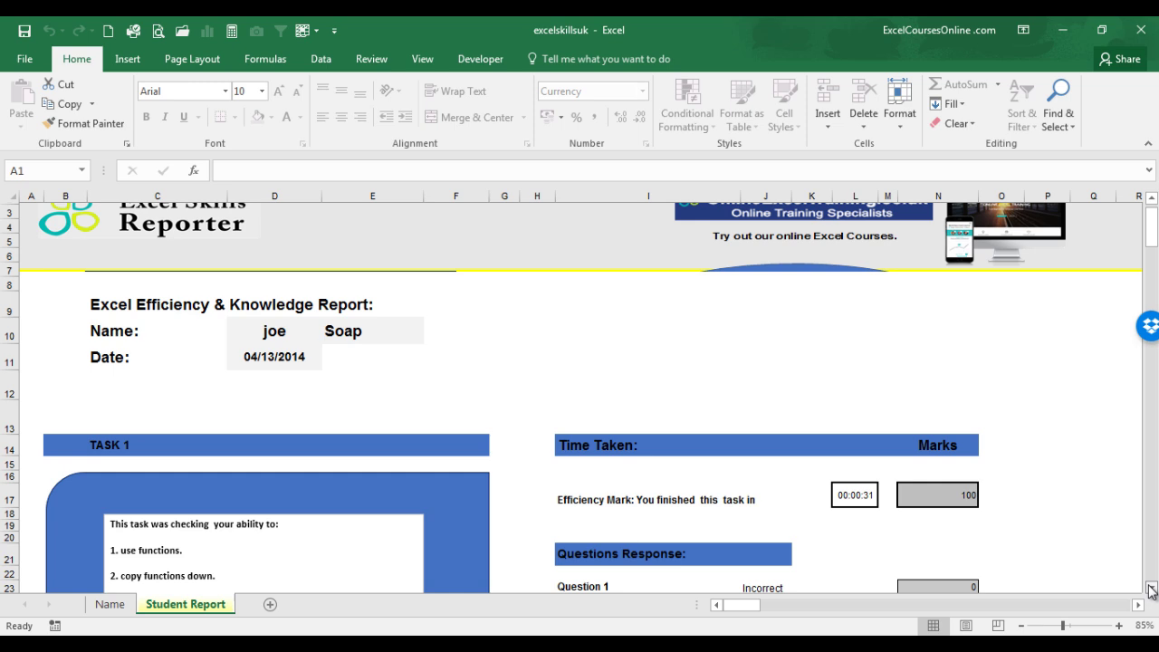
click(1152, 590)
click(1152, 590)
click(1151, 589)
click(1152, 589)
click(1152, 590)
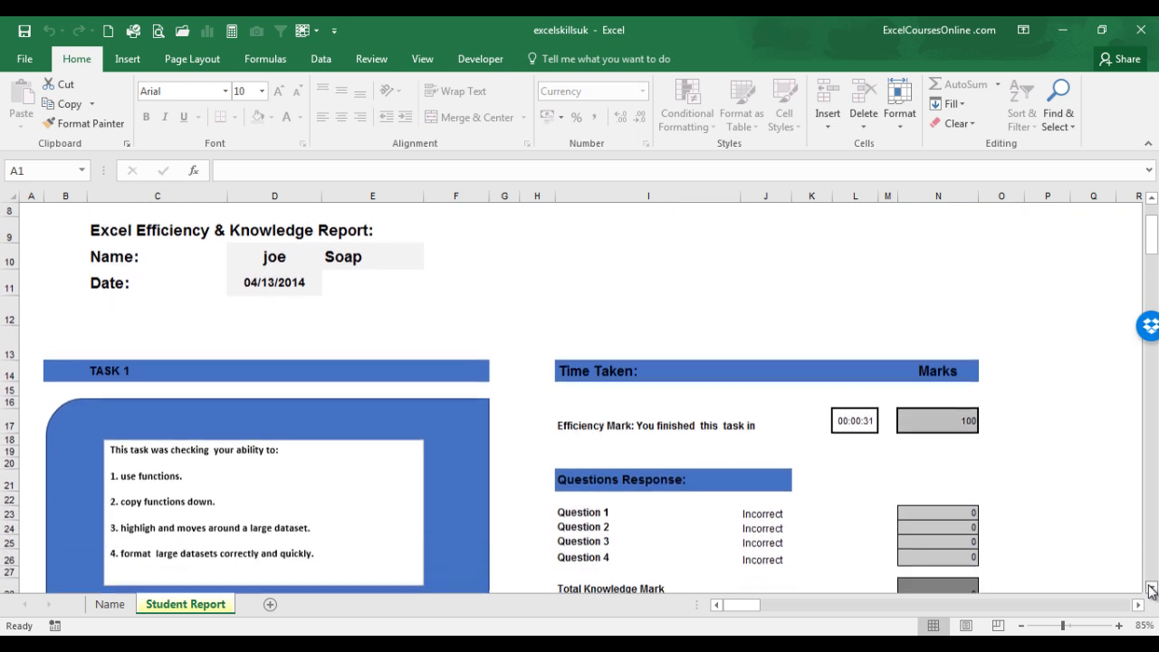
click(1152, 589)
click(1151, 589)
click(1151, 590)
click(1152, 590)
click(1151, 590)
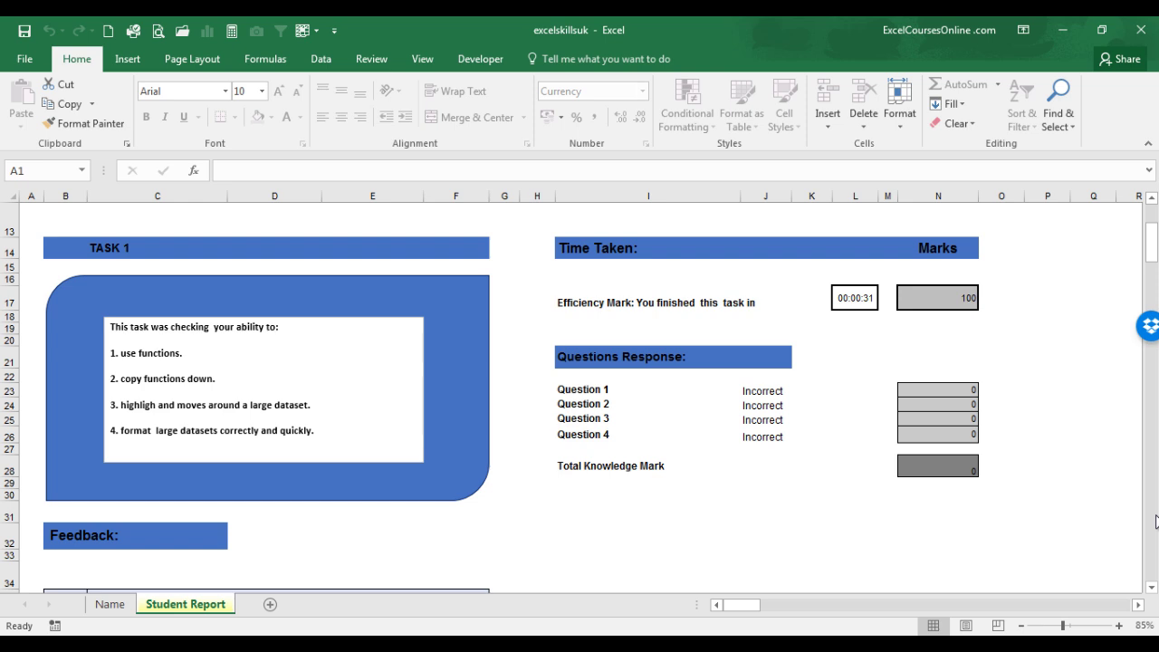
click(1152, 522)
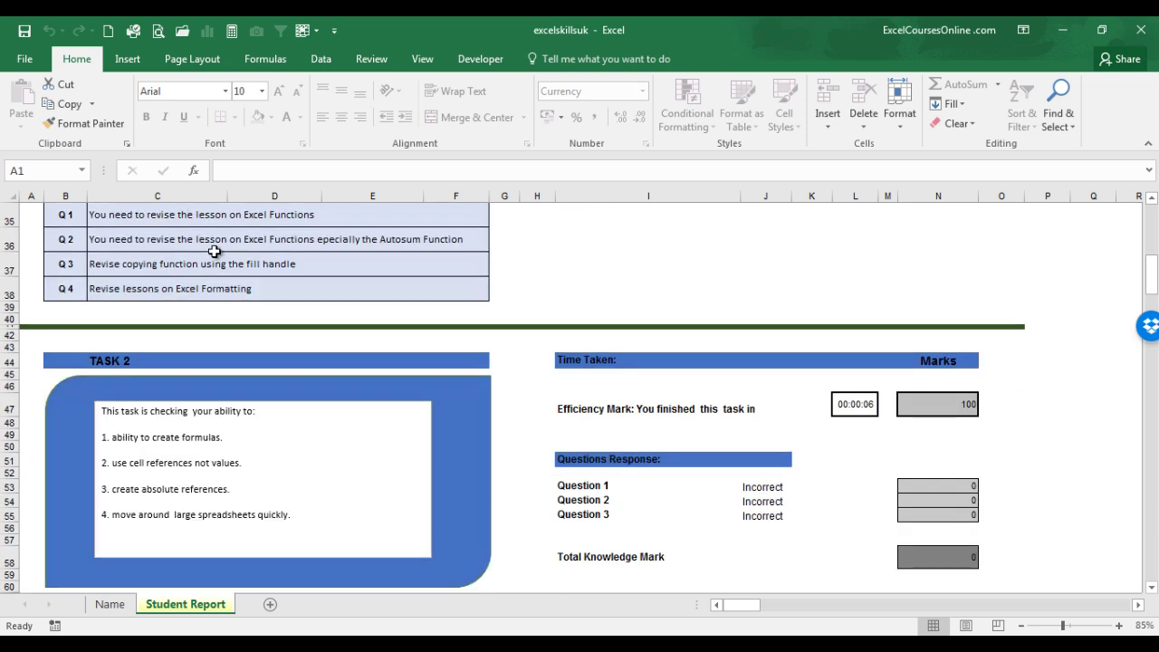
click(1152, 546)
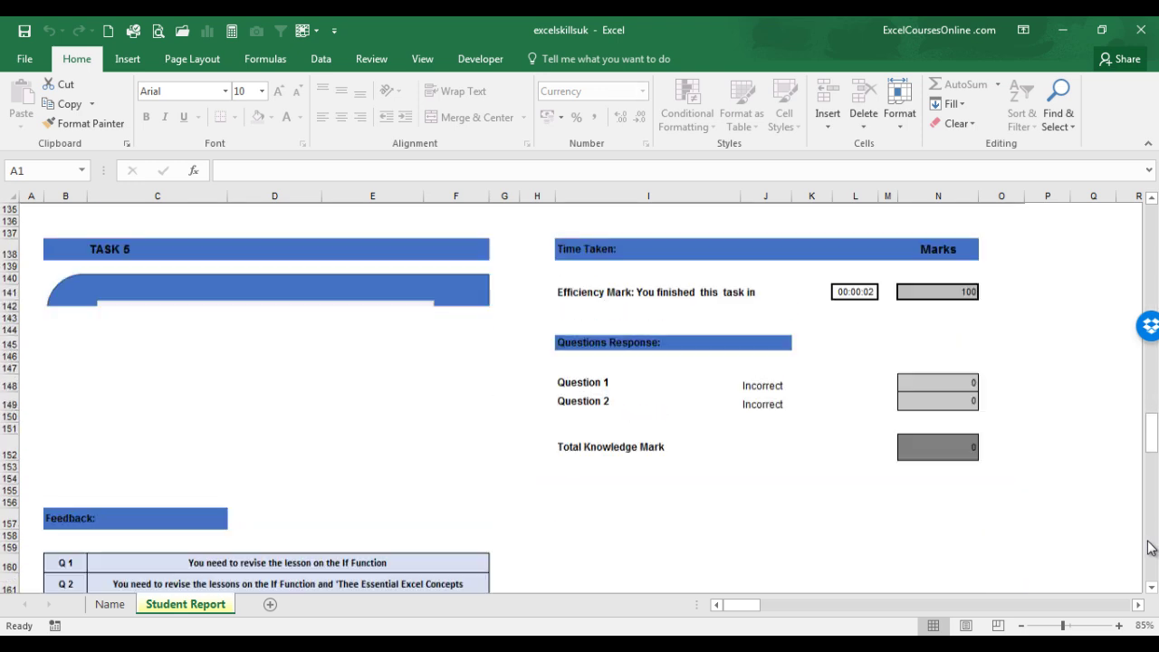
drag(1152, 547, 1150, 557)
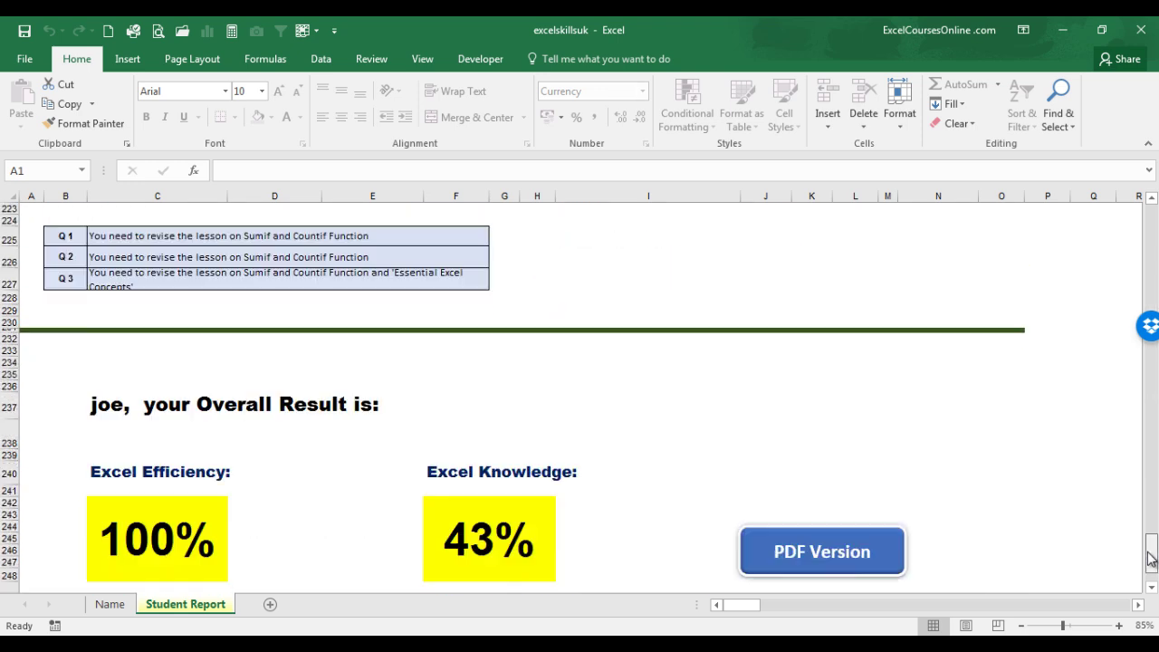
click(1152, 587)
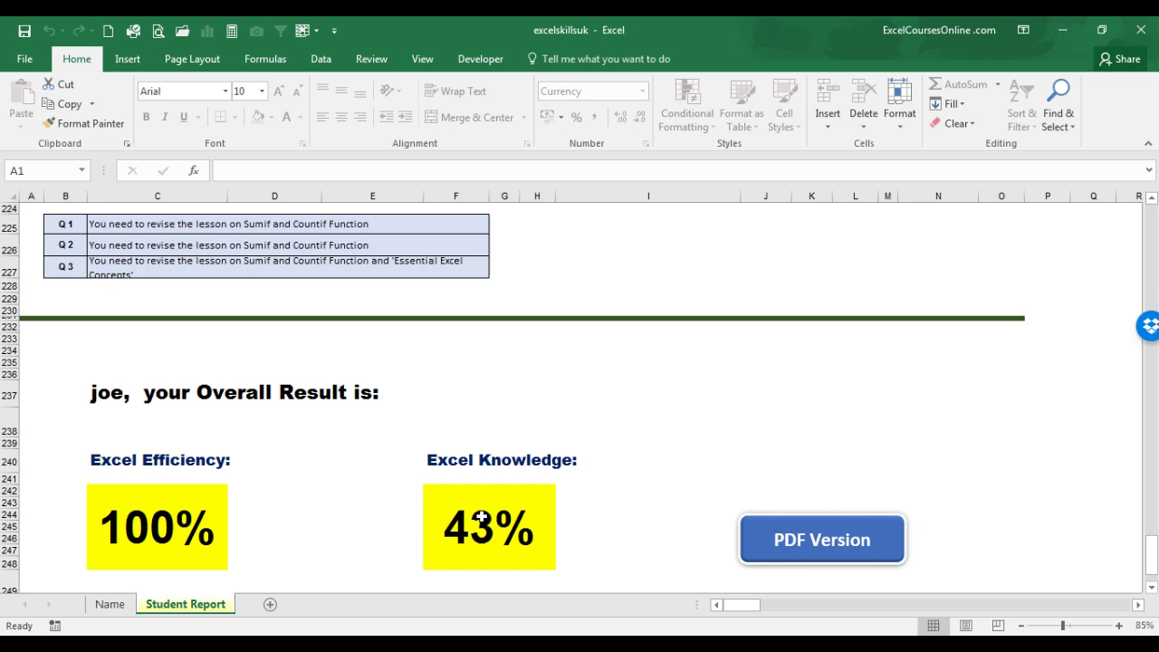
Export the Student Report as a PDF and acknowledge the PDF created message.
click(789, 537)
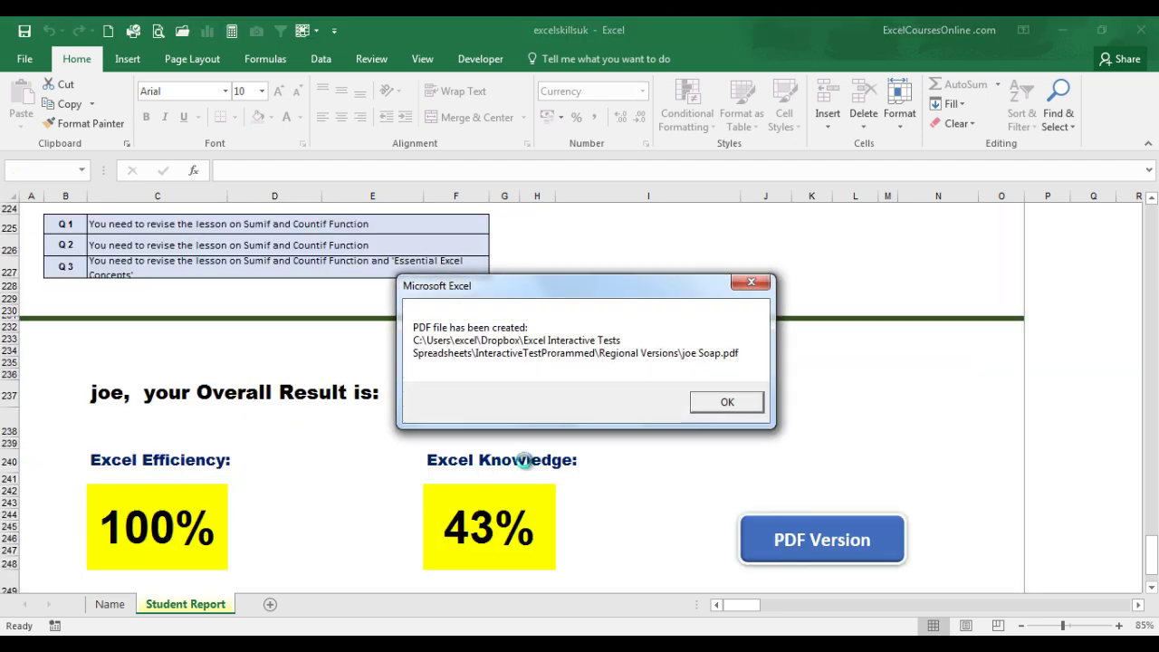
click(712, 400)
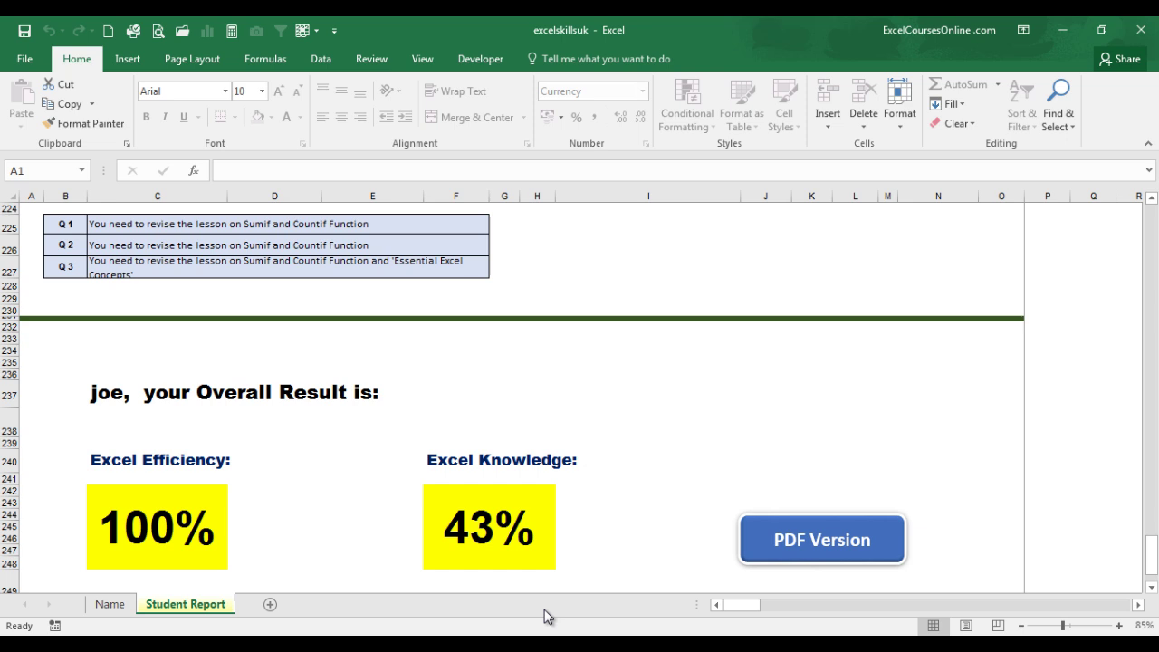
Go to the Name sheet and reset the exam.
click(109, 605)
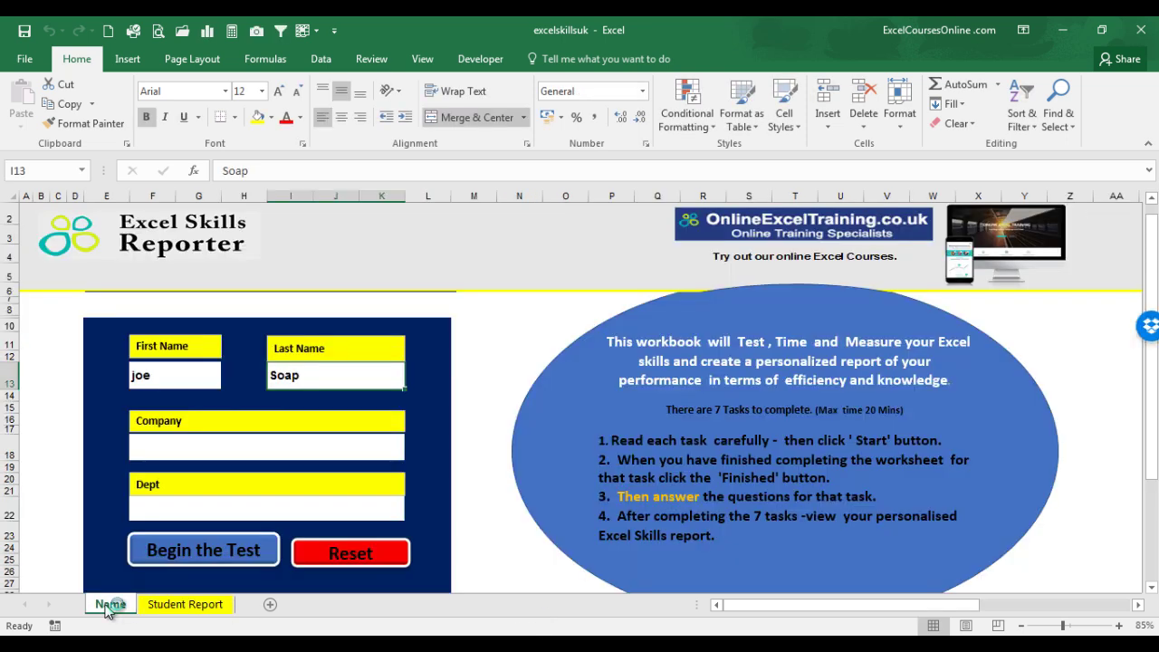
click(354, 556)
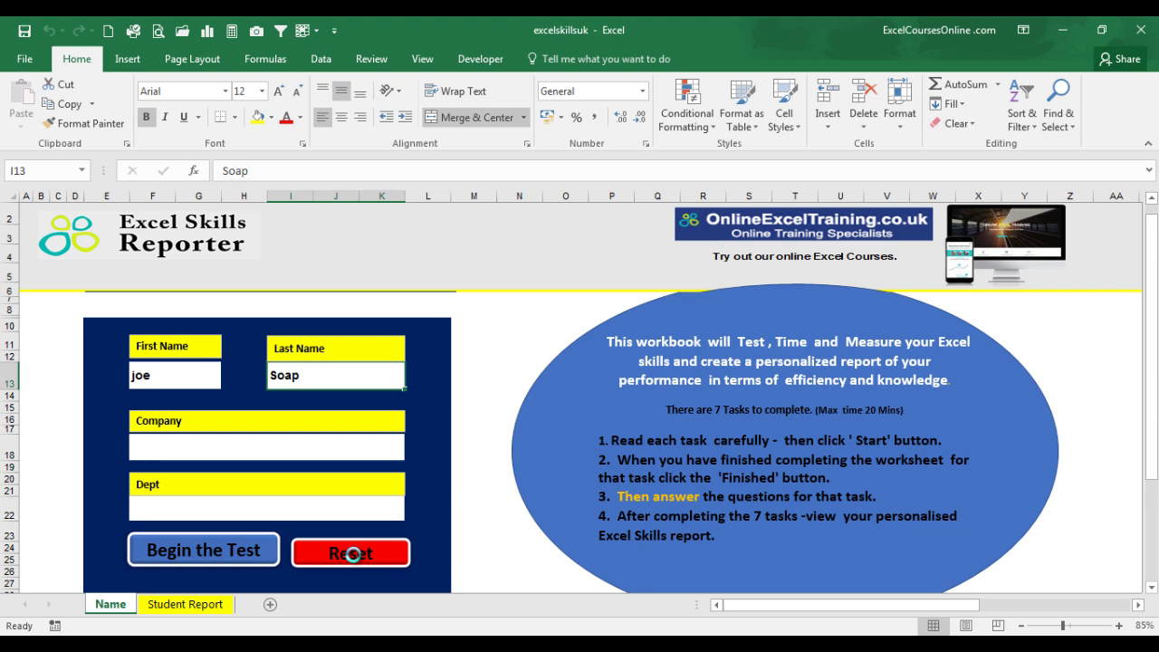